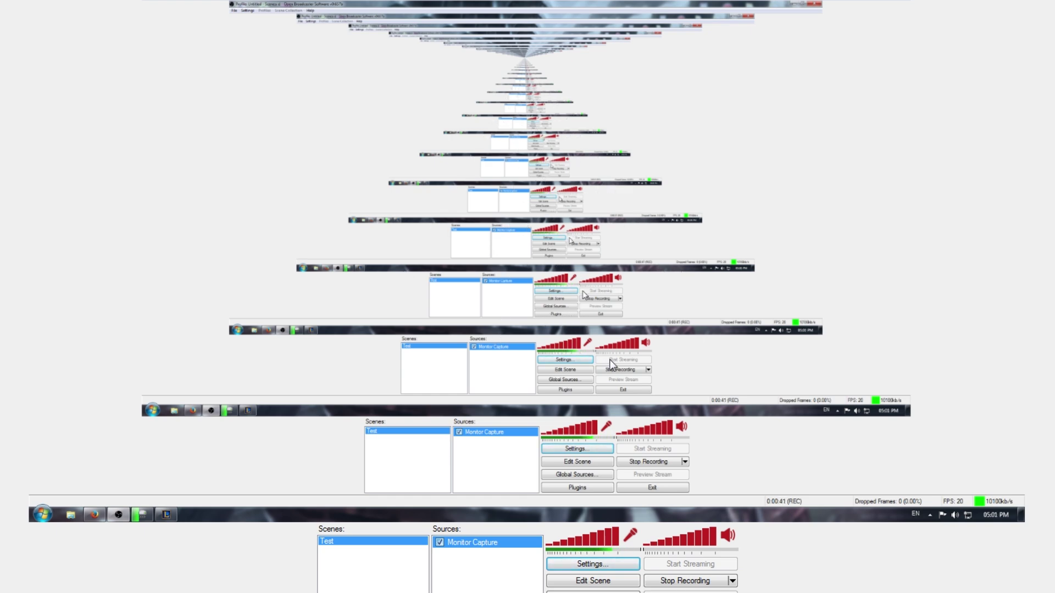
Open Settings and keep English as the interface language on the General page.
left_click(624, 568)
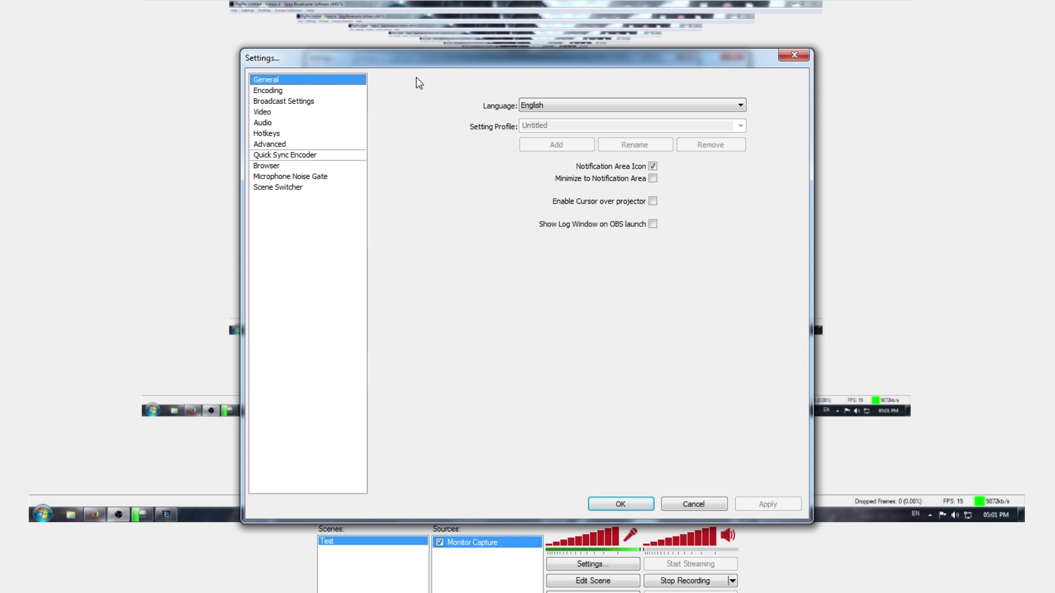
left_click(614, 107)
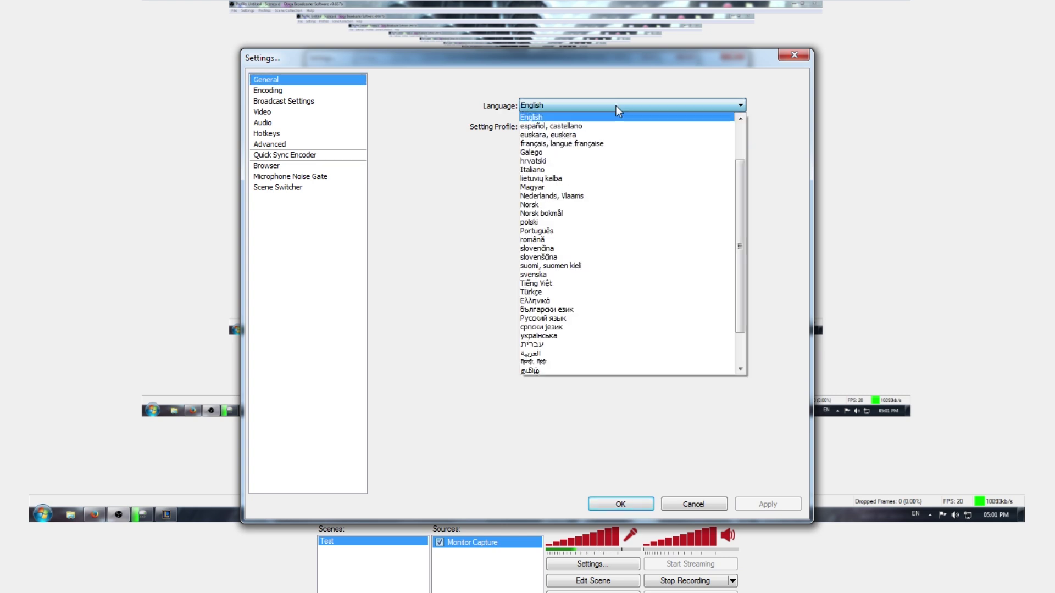
left_click(619, 117)
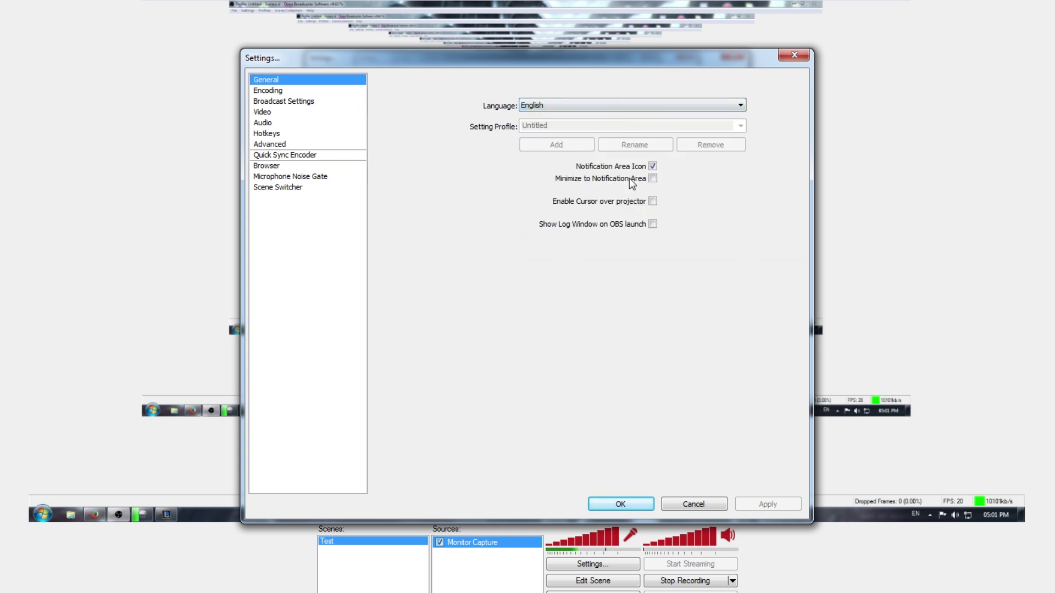
left_click(653, 165)
On the Encoding page, keep x264 CBR at 10000 kb/s and the AAC audio bitrate at 256.
left_click(337, 92)
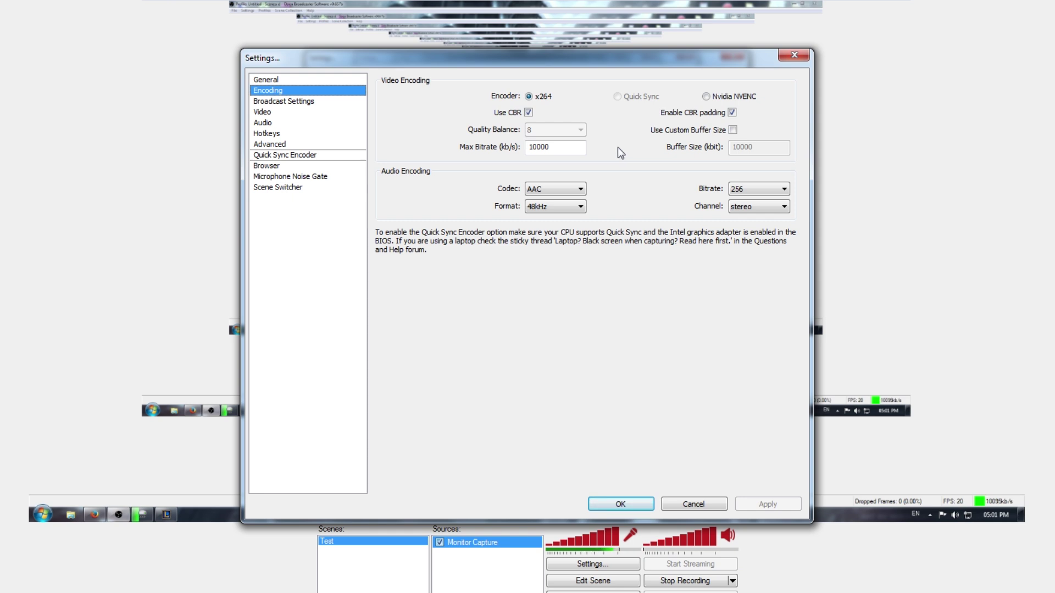
mouse_move(564, 150)
left_click(750, 190)
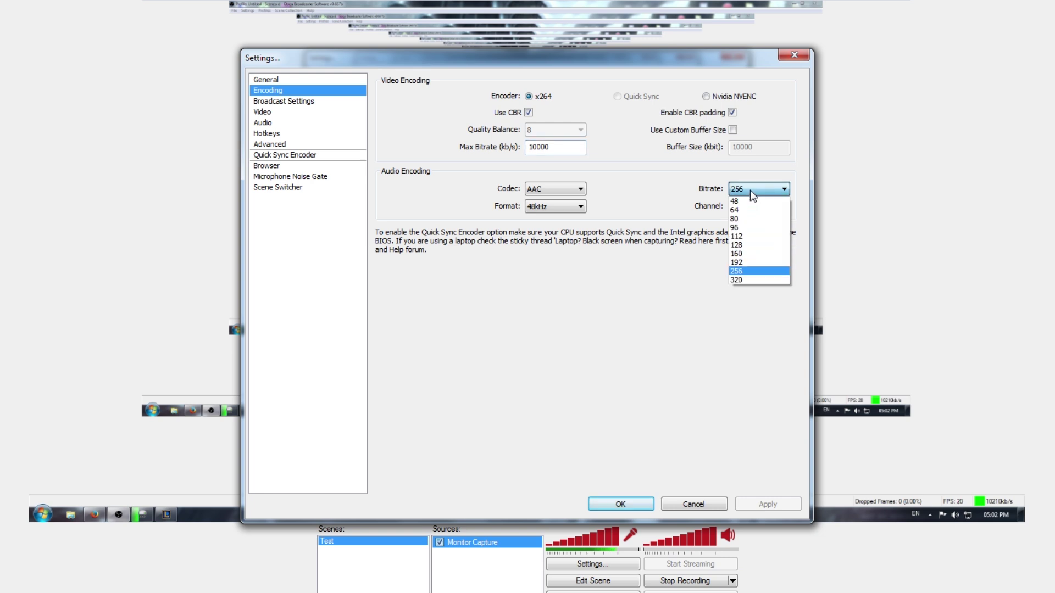
left_click(747, 270)
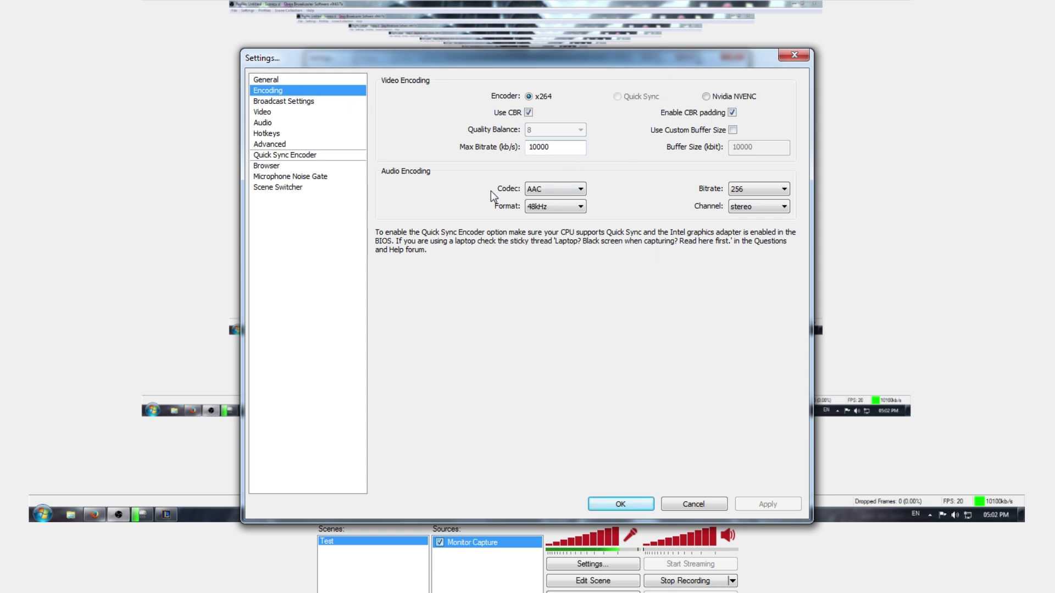
Keep the Broadcast Settings mode as File Output Only.
left_click(316, 101)
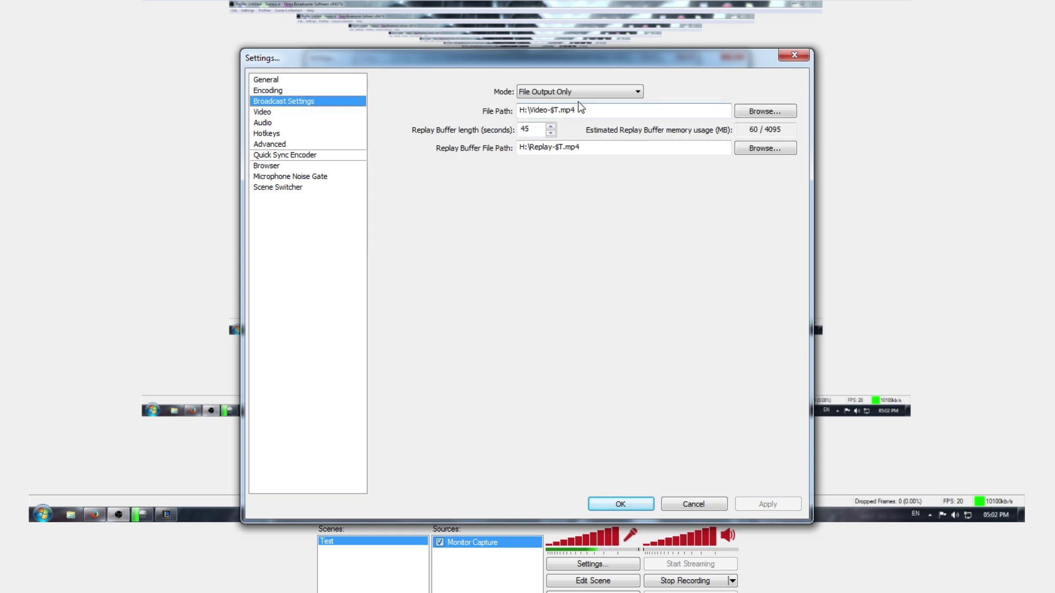
left_click(599, 95)
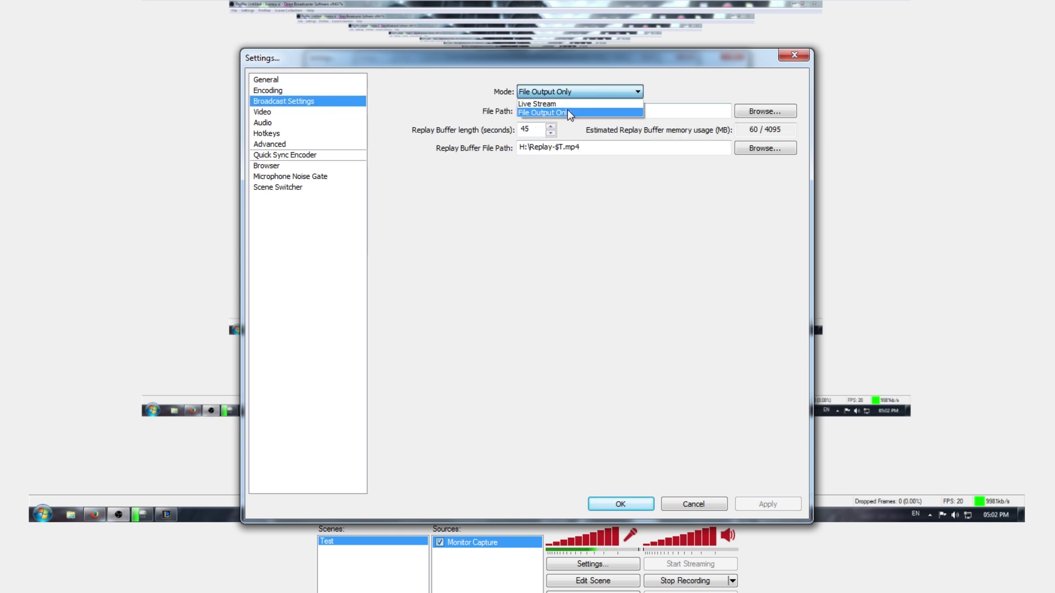
left_click(564, 112)
mouse_move(571, 110)
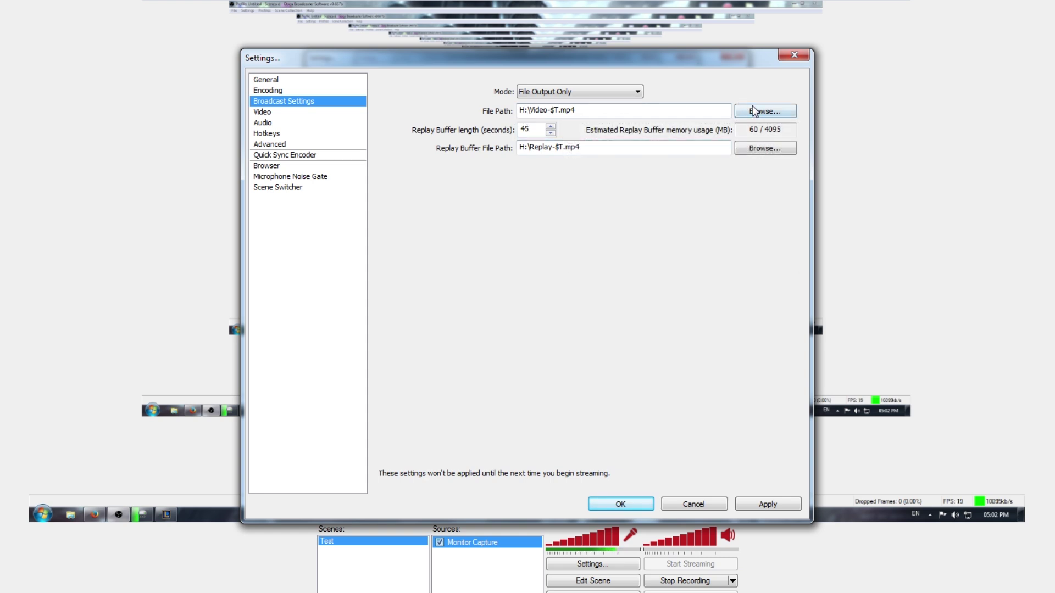
Browse to drive E: for a save location, then cancel, leaving the path unchanged.
left_click(765, 112)
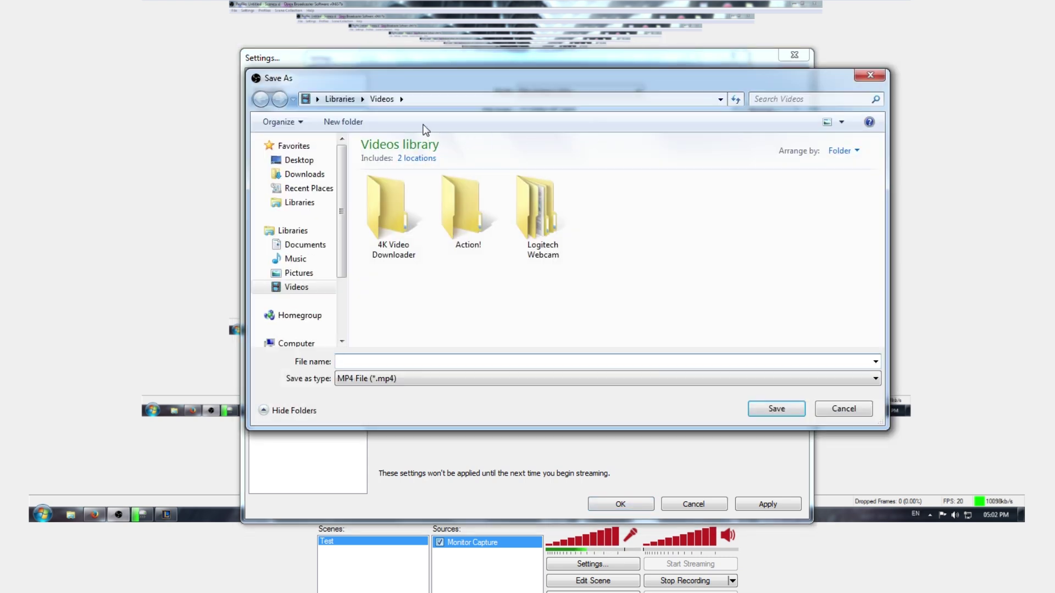
left_click(446, 100)
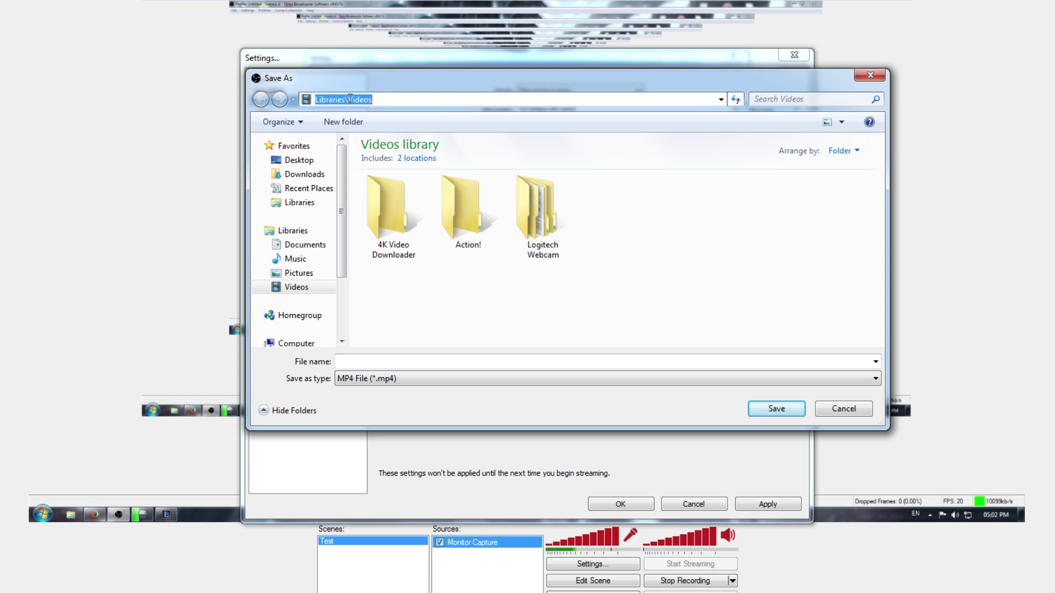
scroll(318, 299, "down", 2)
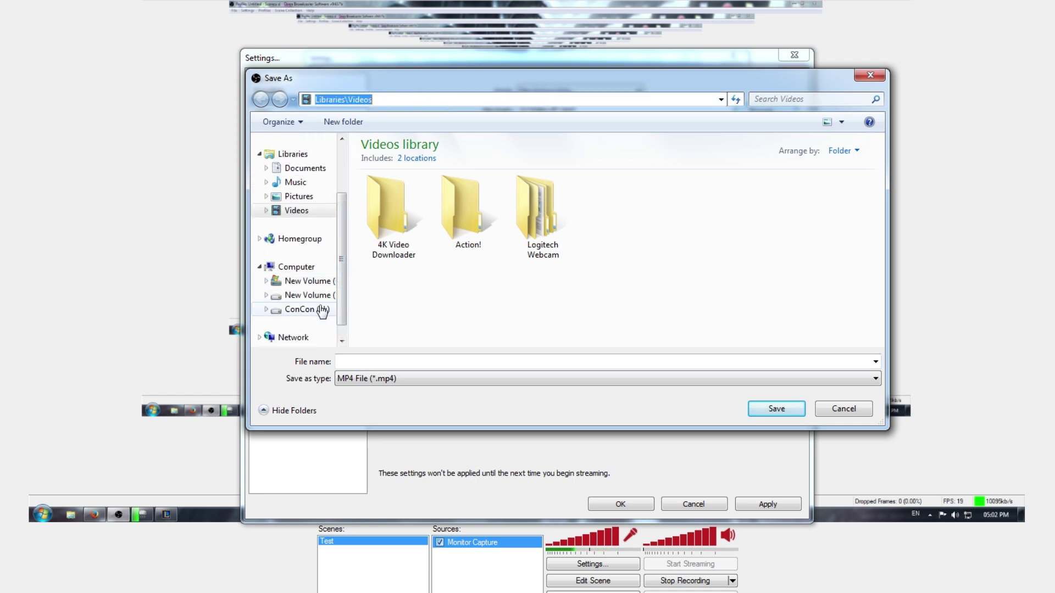
left_click(323, 300)
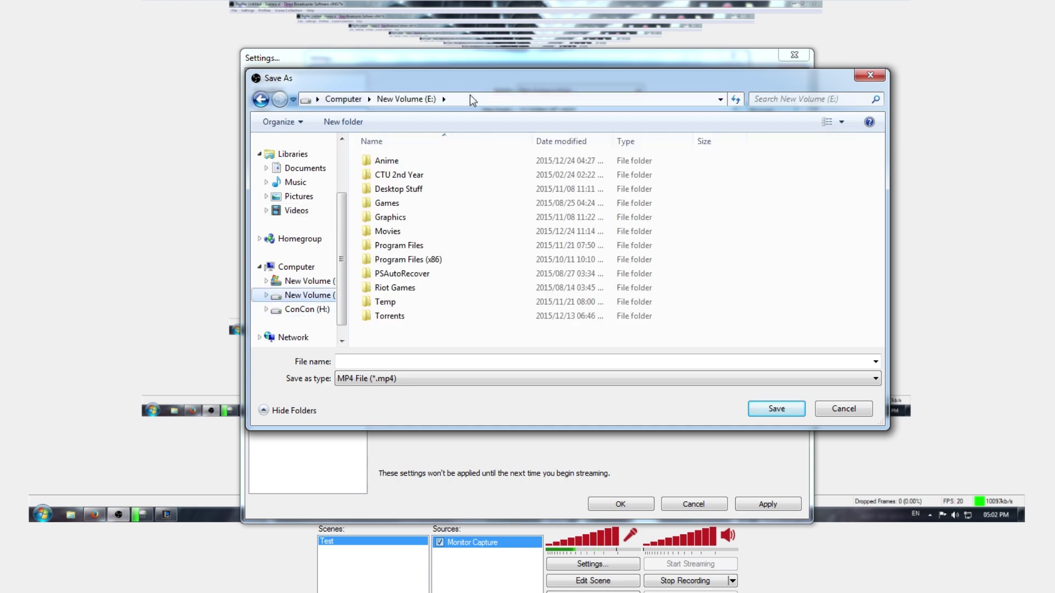
left_click(464, 103)
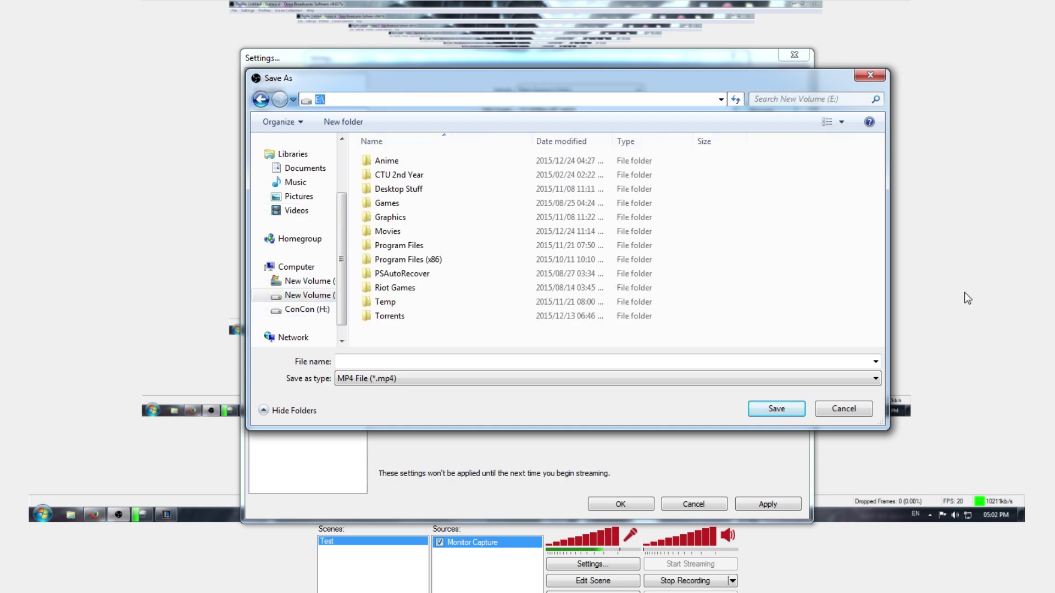
left_click(842, 412)
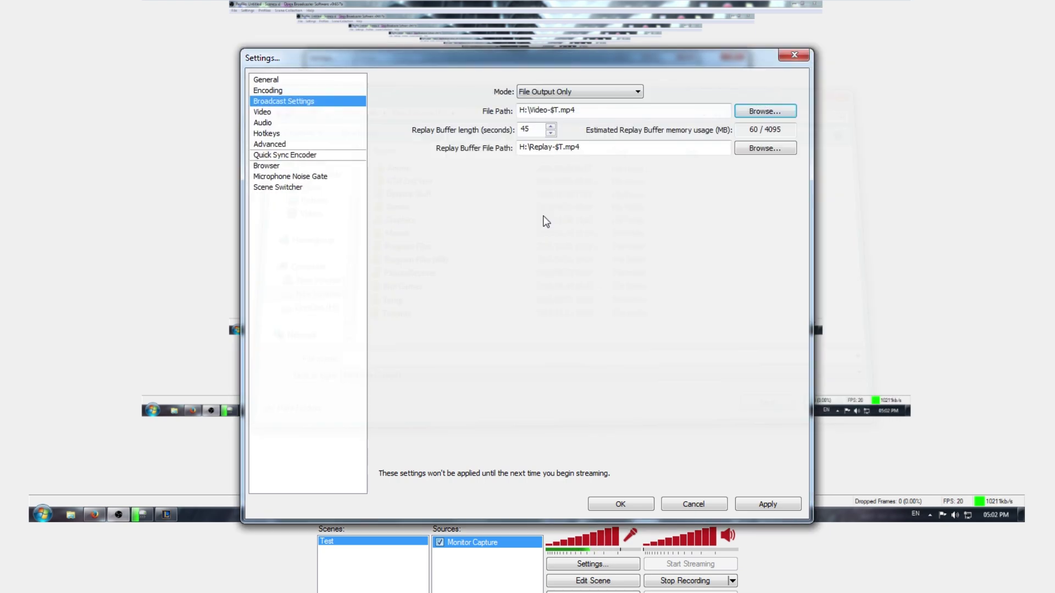
Restore the file path to H:\Video-$T.mp4 and review the File Path and Replay Buffer fields.
double_click(530, 110)
left_click(558, 112)
type("H:\\Video-$T.mp4")
left_click_drag(530, 110, 605, 108)
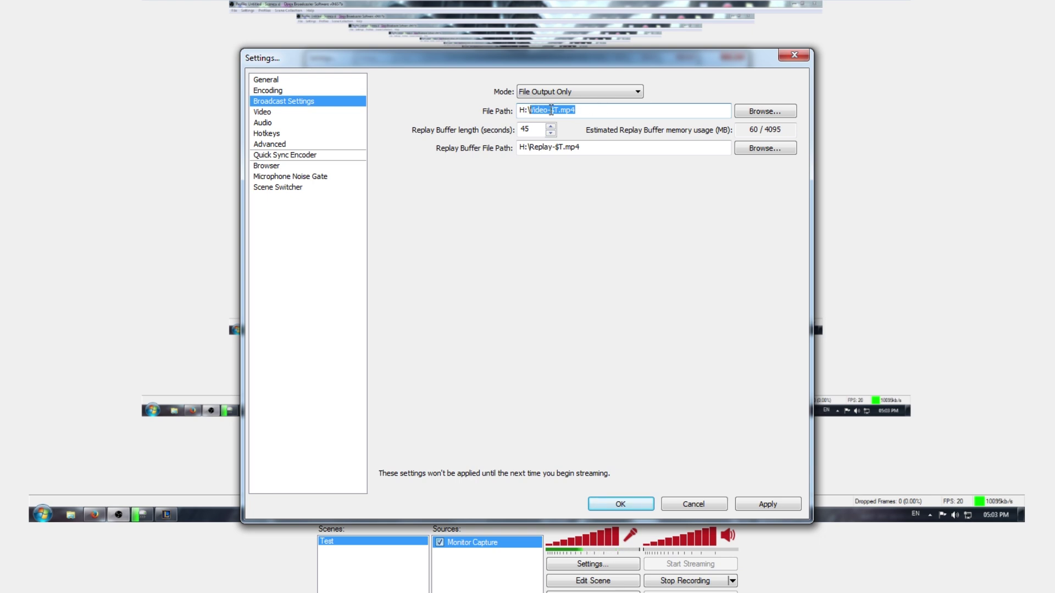
left_click(589, 109)
mouse_move(605, 107)
mouse_move(547, 135)
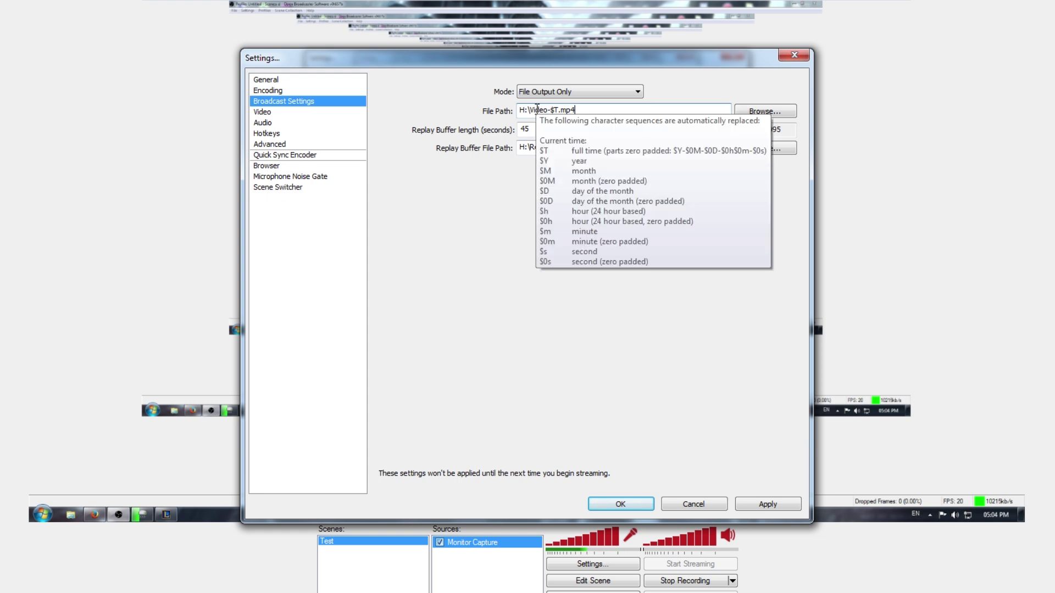
mouse_move(572, 153)
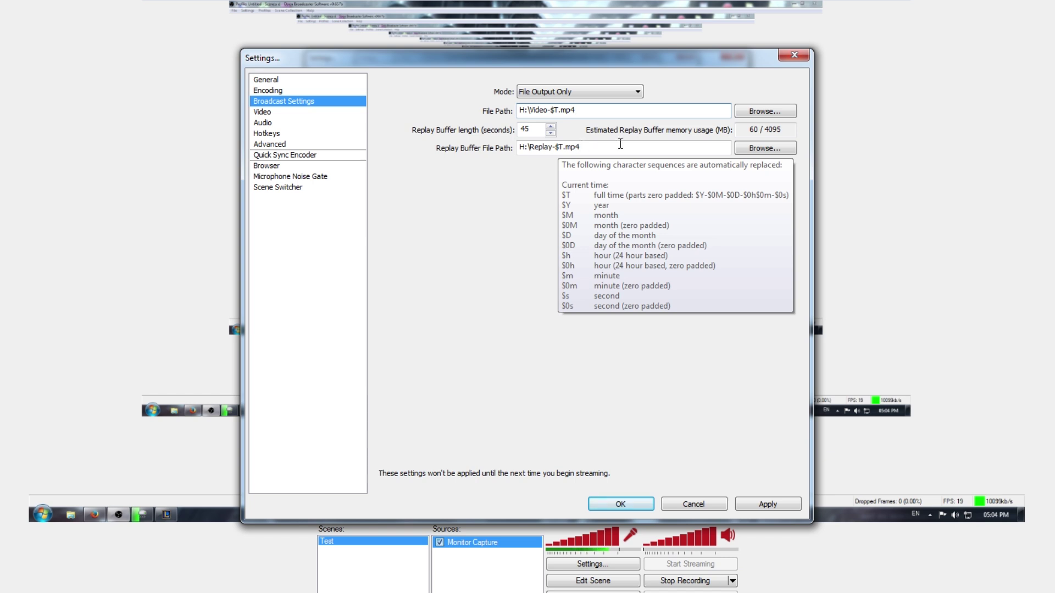
Apply the pending changes, then keep no resolution downscale and the GTX 660 Ti video adapter.
left_click(304, 113)
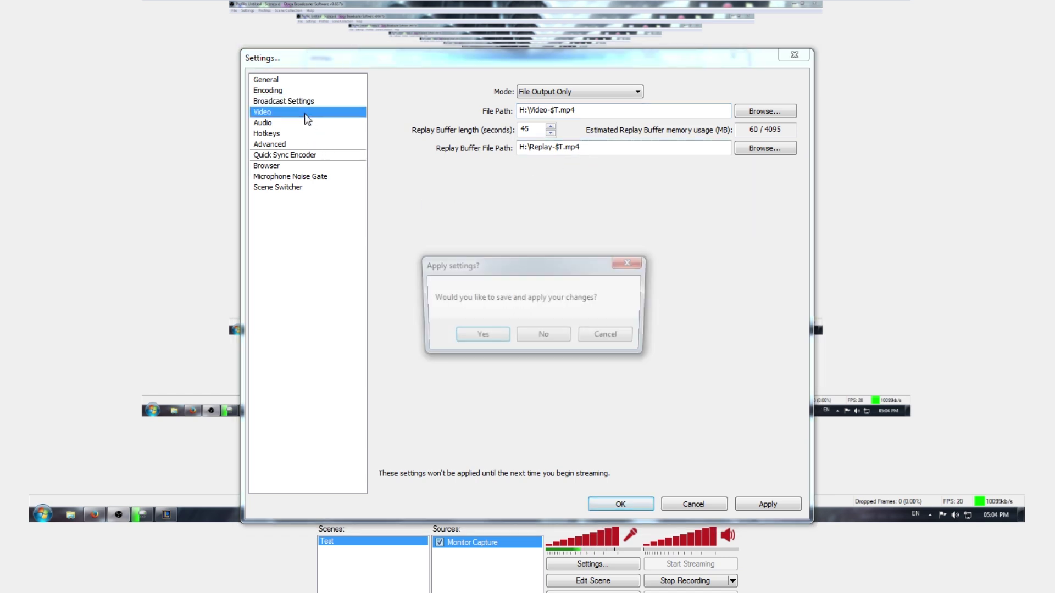
left_click(493, 337)
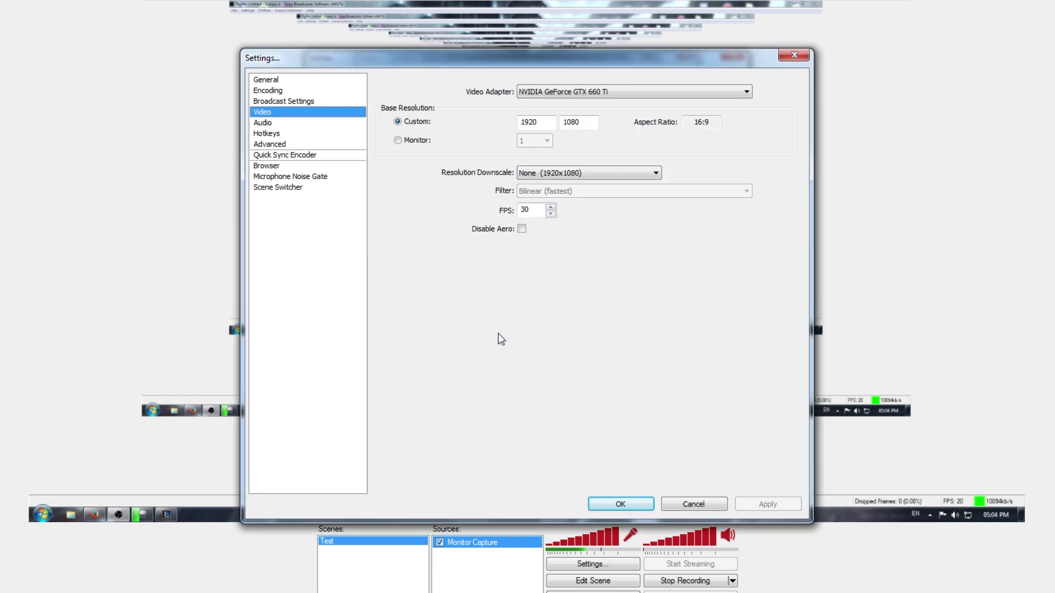
left_click(556, 173)
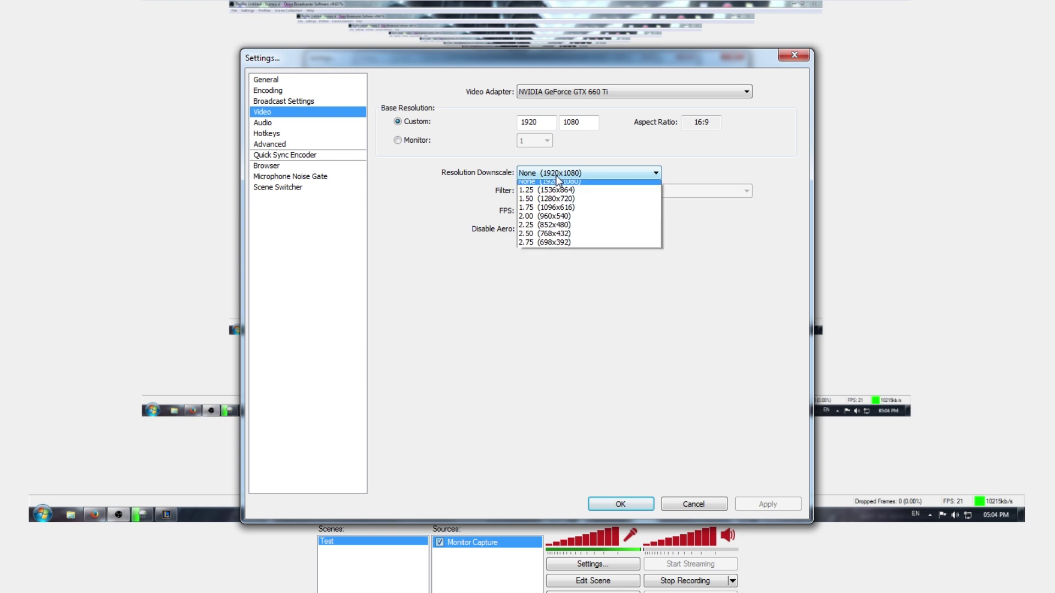
left_click(589, 184)
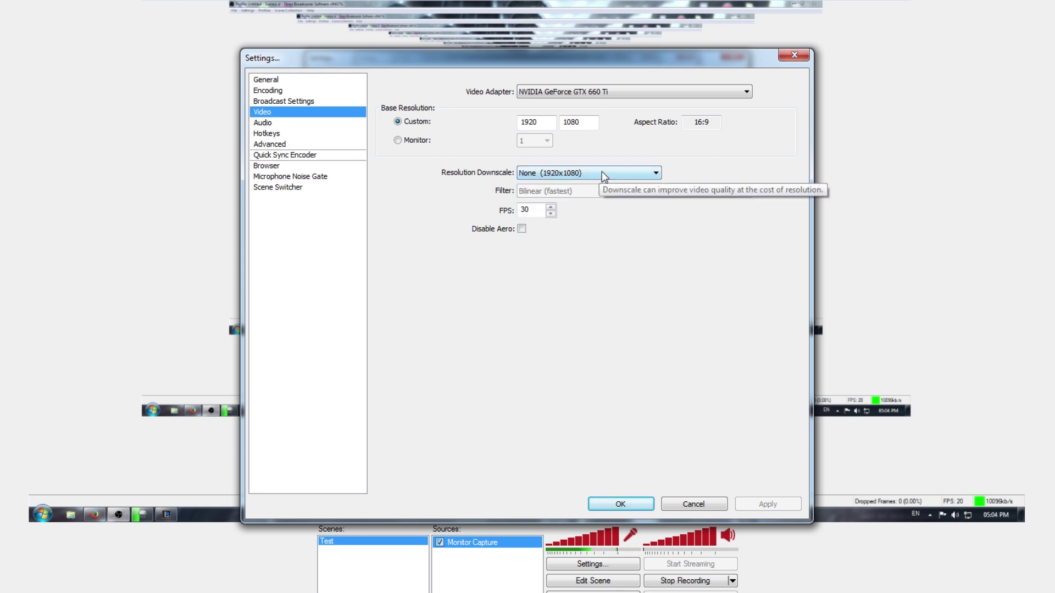
left_click(622, 96)
left_click(621, 102)
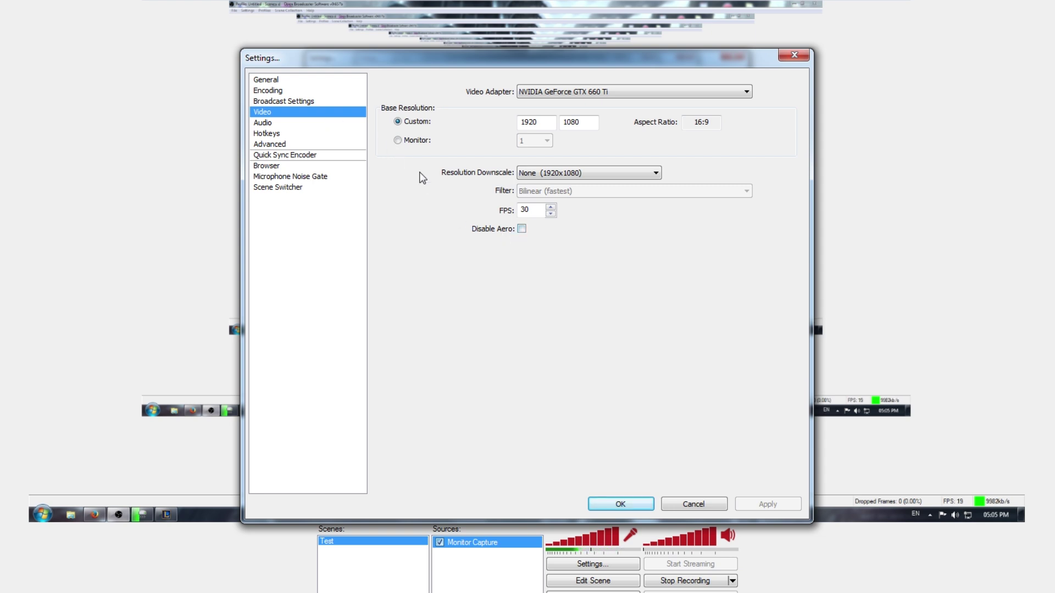
Keep Default desktop audio, use the USB microphone as auxiliary input, and apply the changes.
left_click(301, 122)
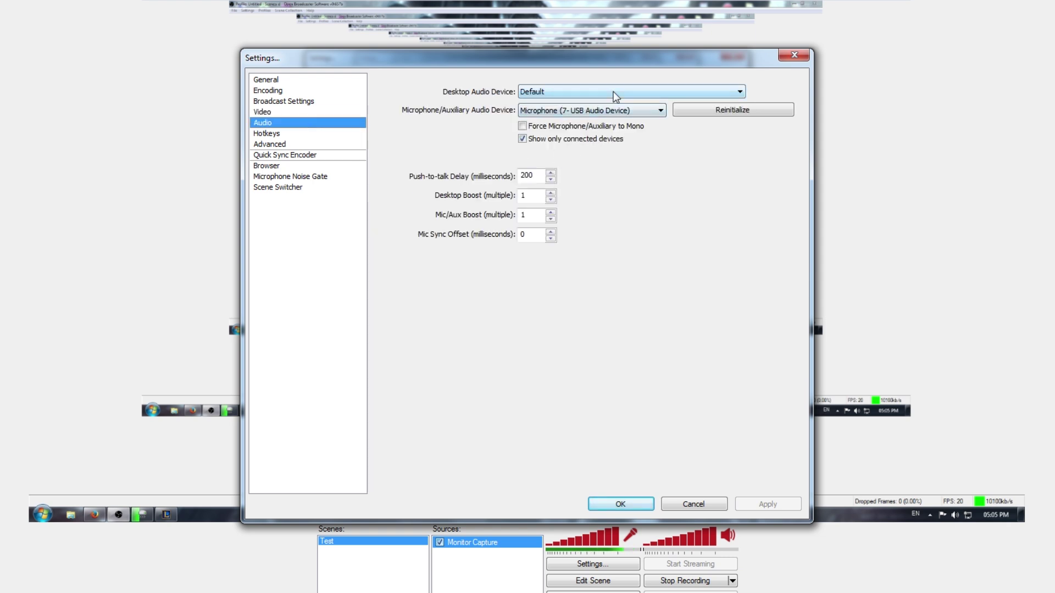
left_click(554, 90)
left_click(554, 90)
left_click(611, 112)
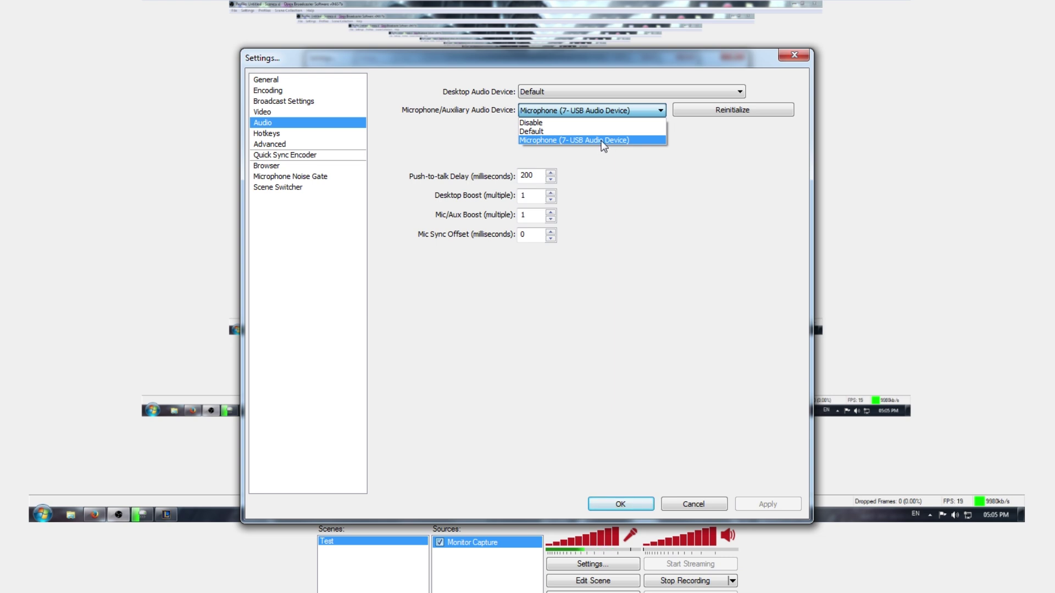
left_click(602, 144)
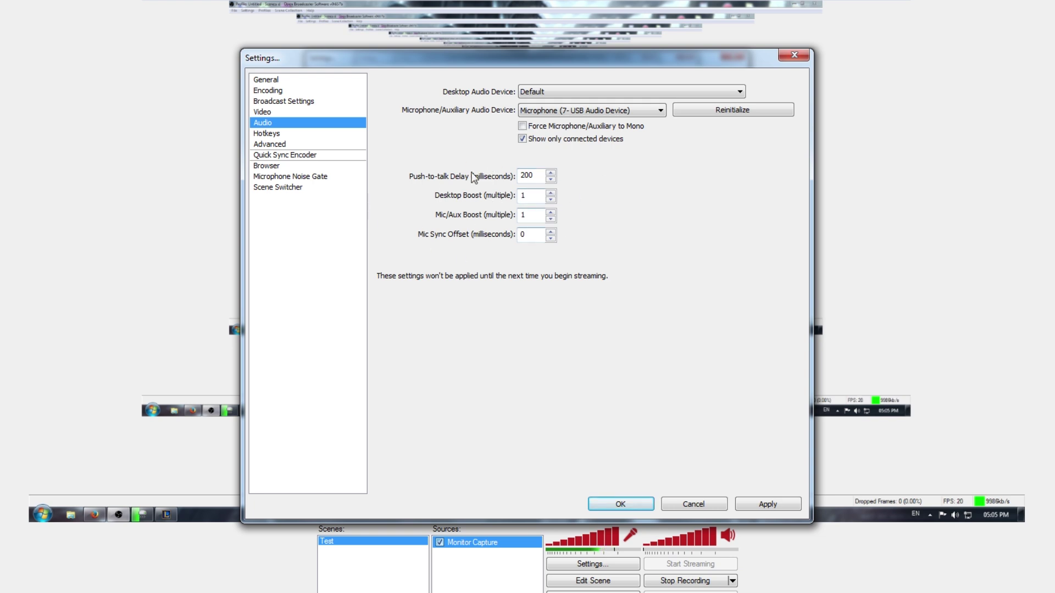
left_click(309, 133)
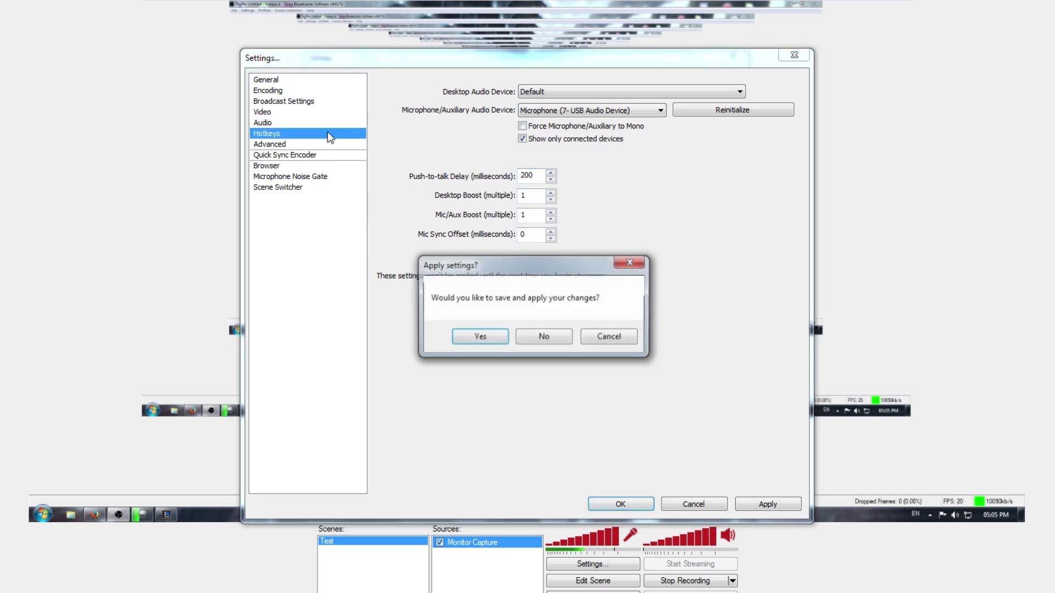
left_click(504, 340)
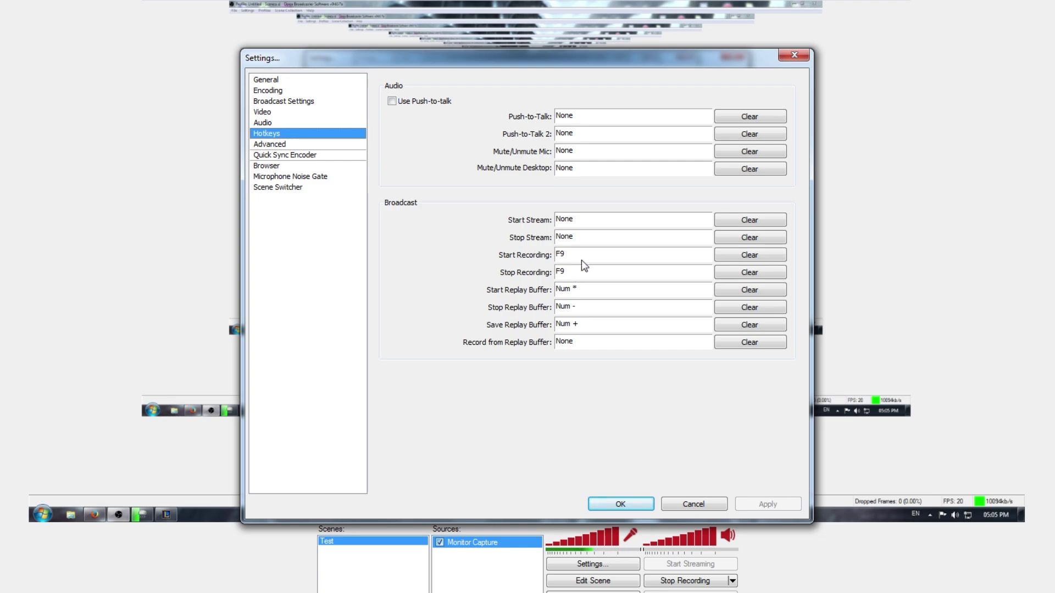
left_click_drag(588, 68, 644, 96)
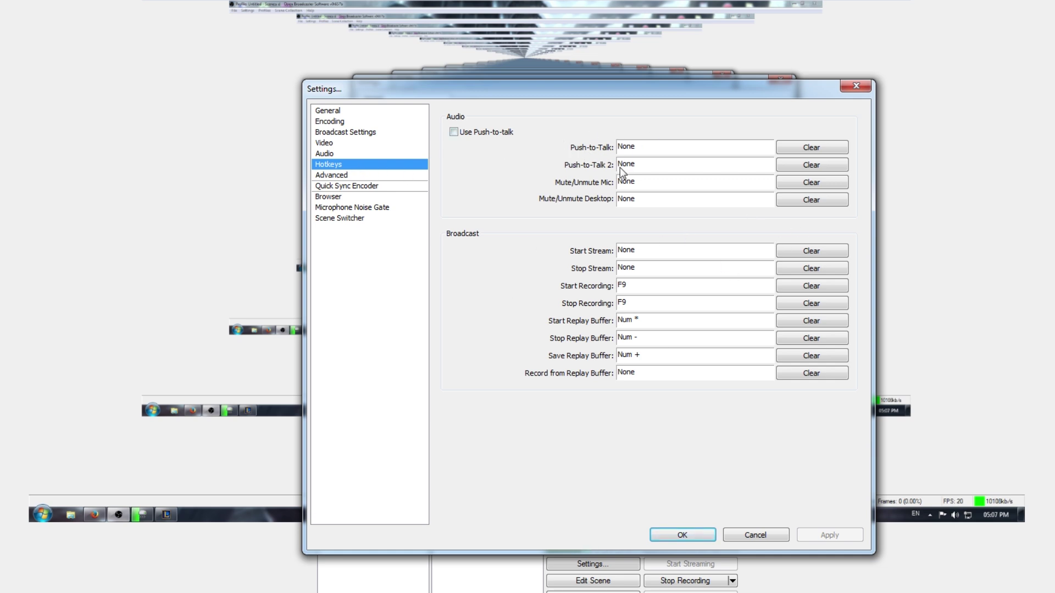
Keep the encoding profile at high in the Advanced settings.
left_click(343, 177)
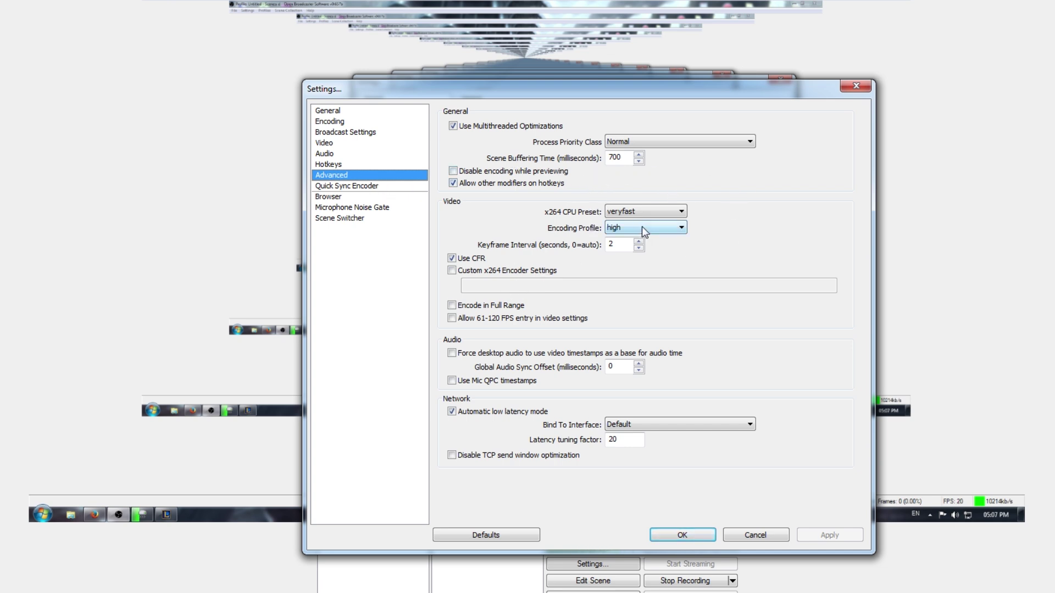
left_click(620, 227)
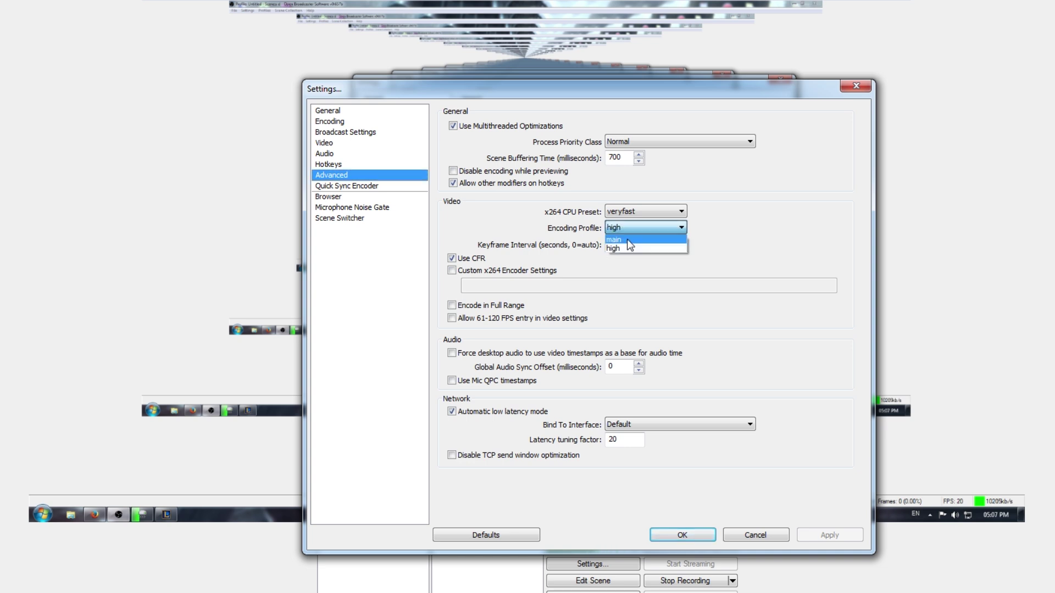
left_click(633, 248)
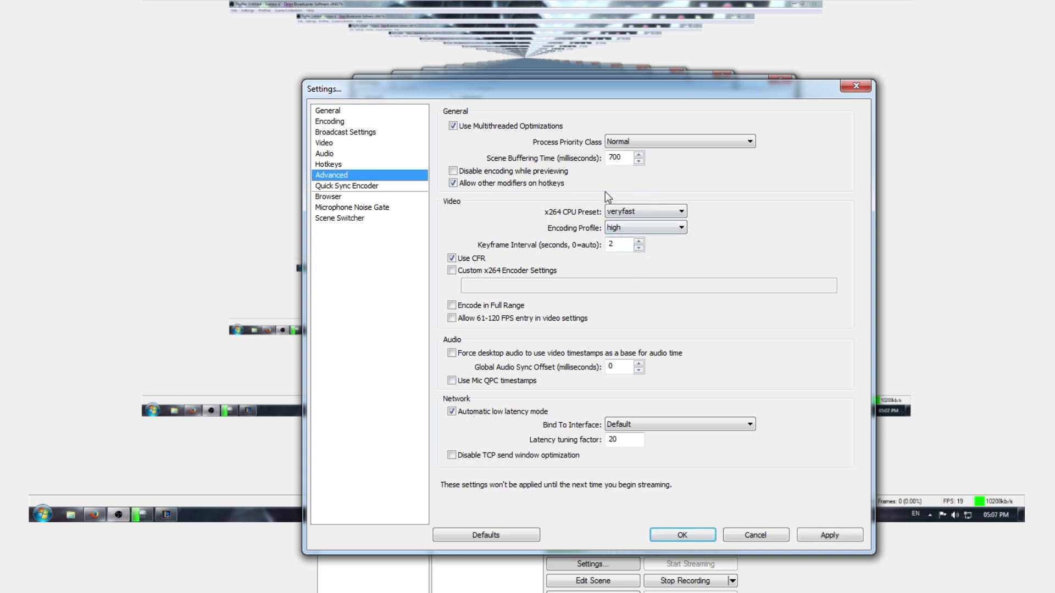
Save the Advanced changes, then view the Browser and Microphone Noise Gate pages.
left_click(377, 188)
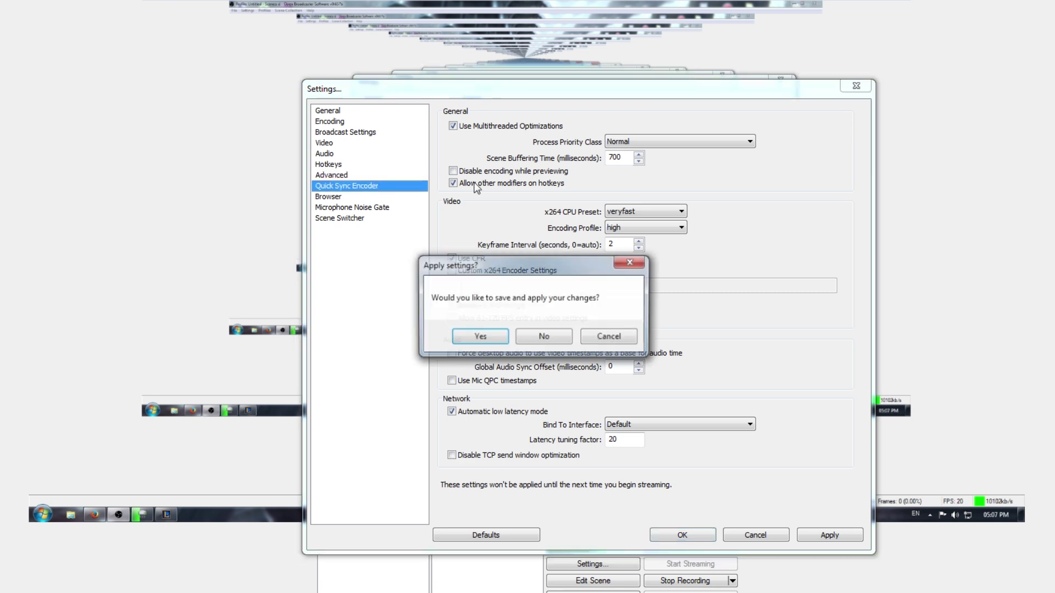
left_click(505, 333)
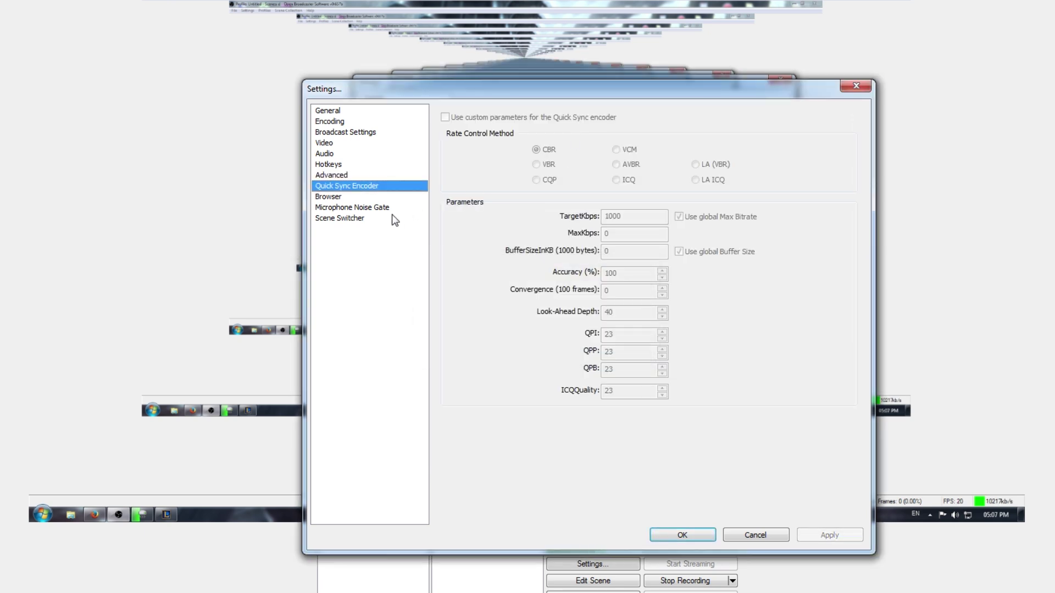
left_click(351, 197)
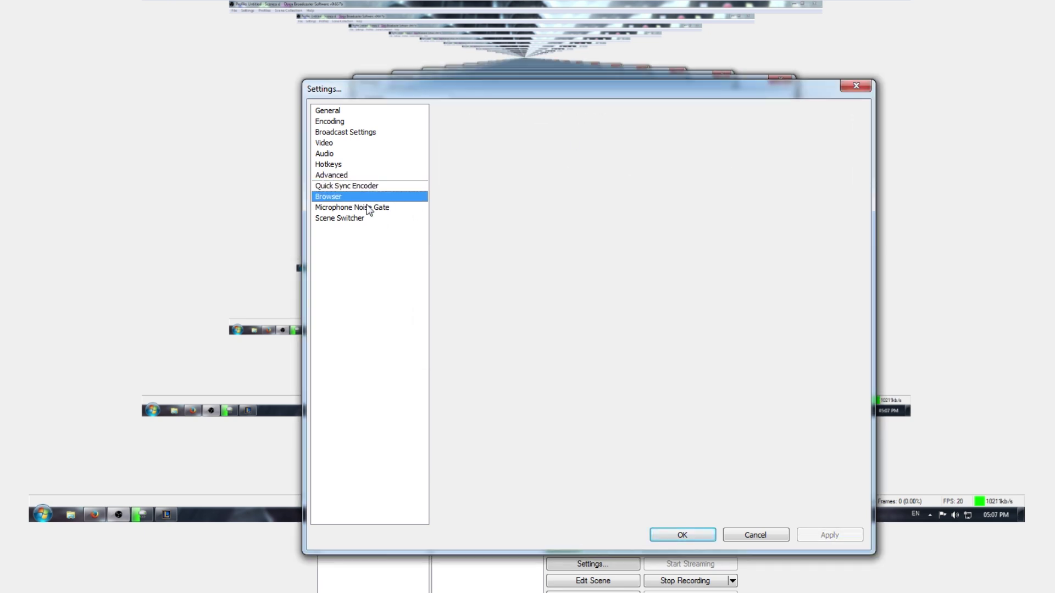
left_click(400, 209)
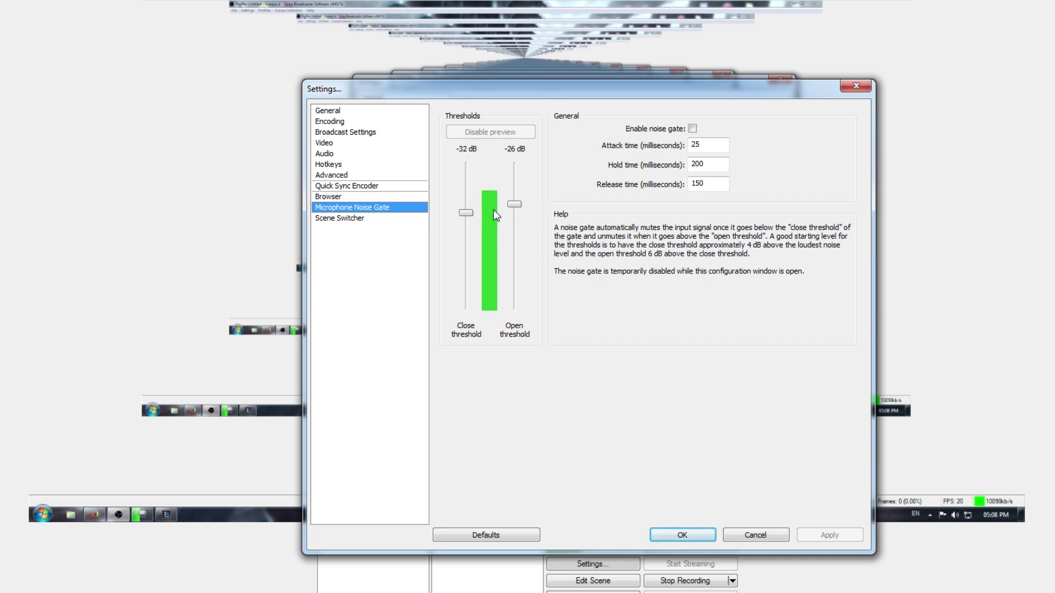
View the Scene Switcher page, then close Settings with OK.
left_click(410, 218)
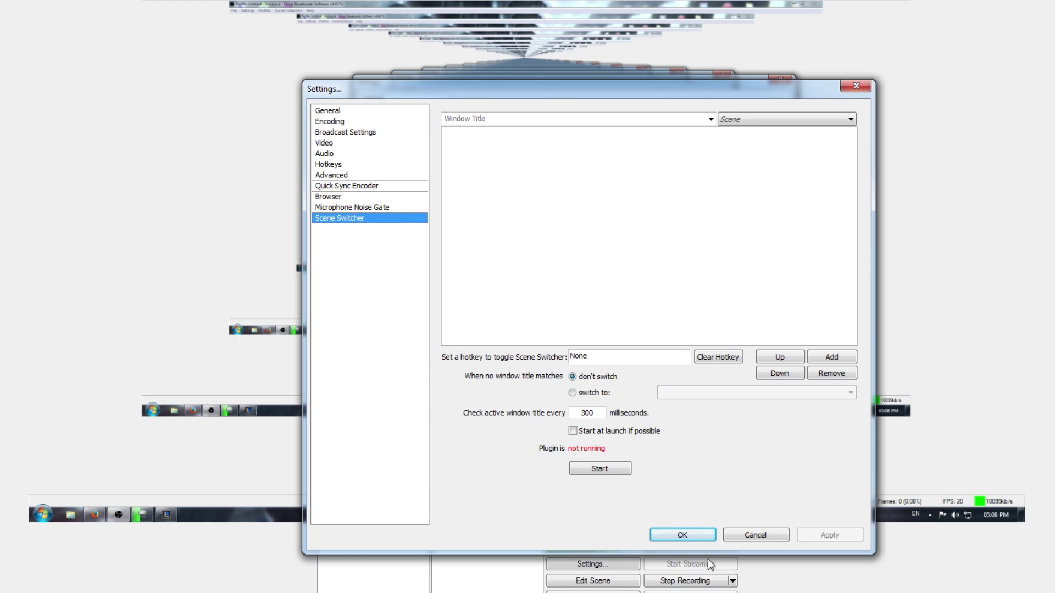
left_click(698, 534)
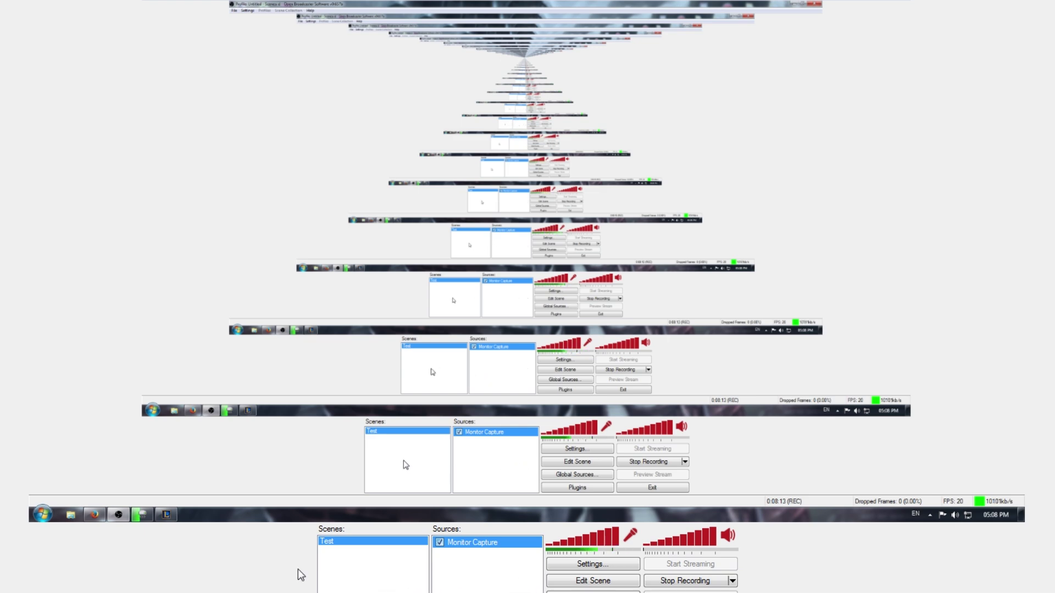
Add a new scene with the default name 'Scene' below Test.
right_click(384, 570)
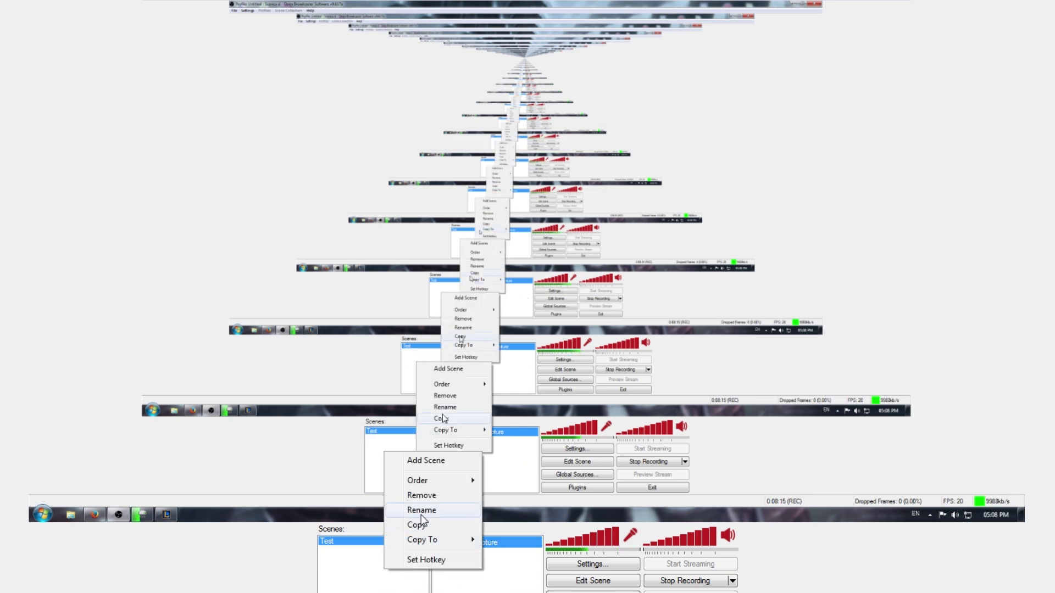
left_click(439, 461)
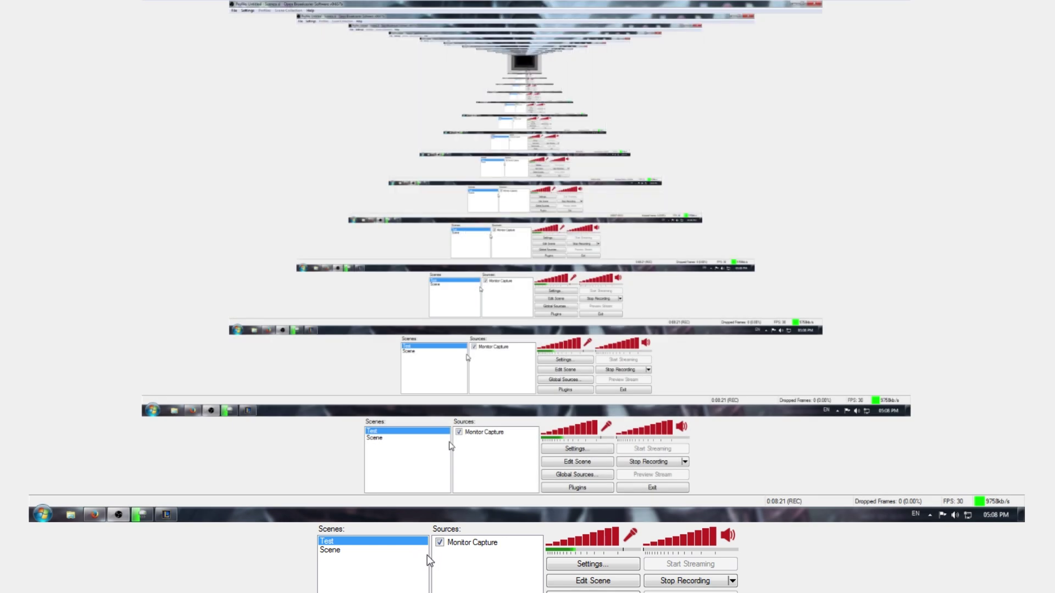
right_click(345, 543)
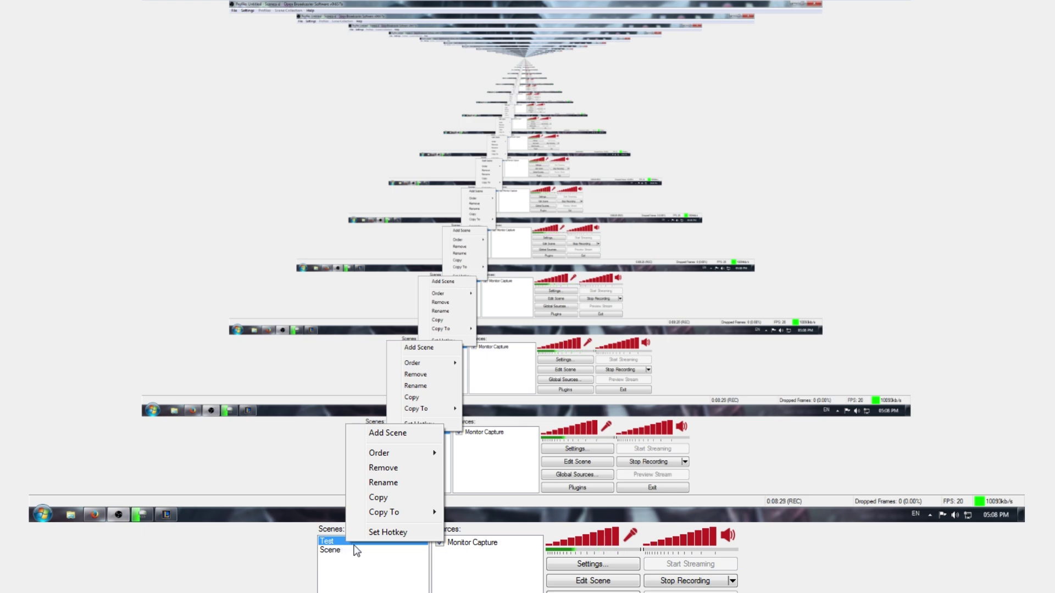
left_click(485, 555)
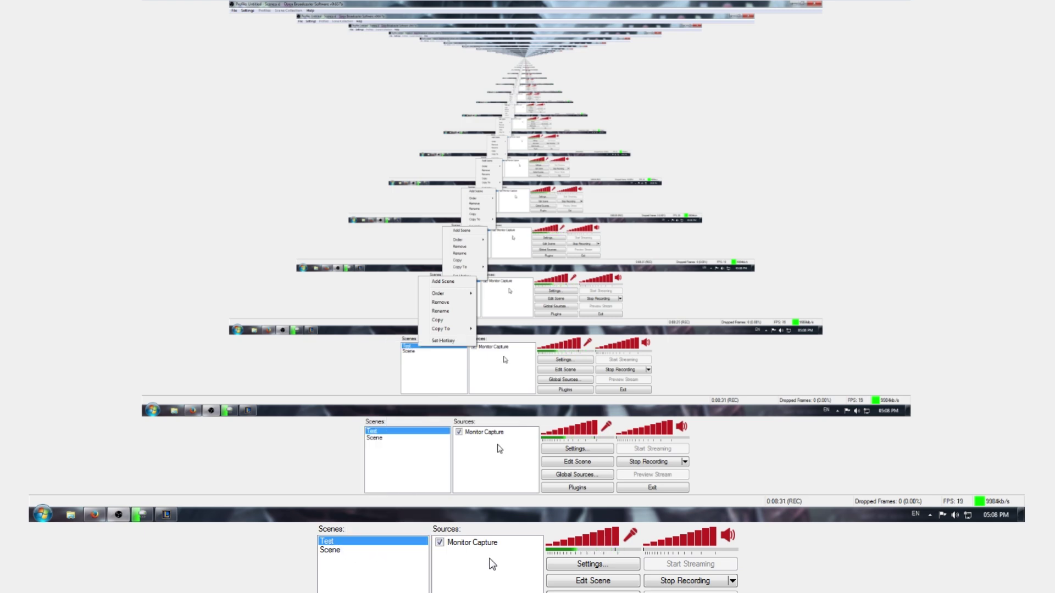
Select the Monitor Capture source and show the list of source types that can be added.
left_click(474, 545)
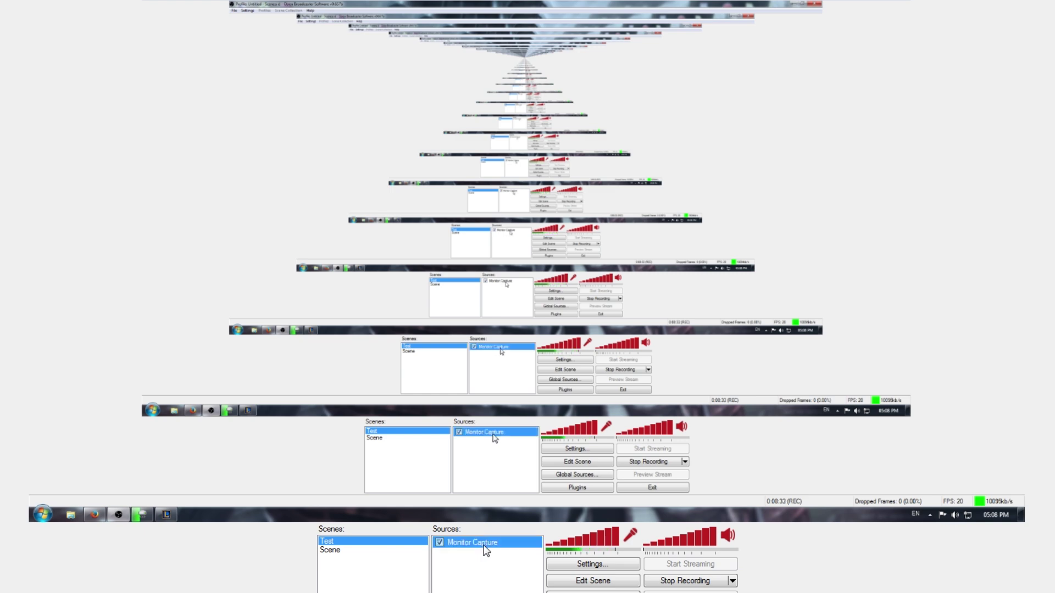
right_click(472, 566)
mouse_move(500, 574)
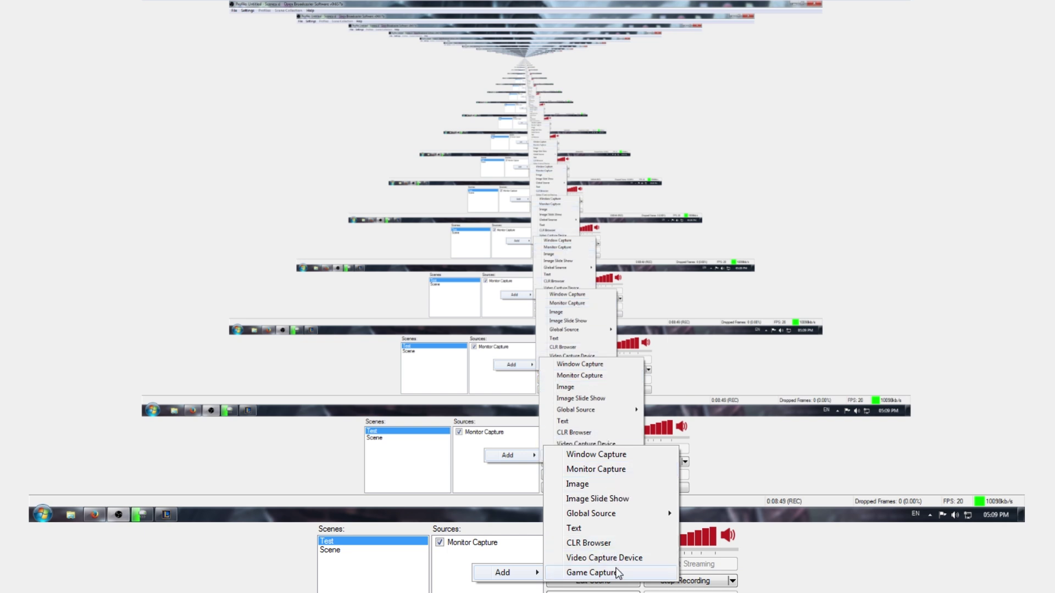
left_click(499, 543)
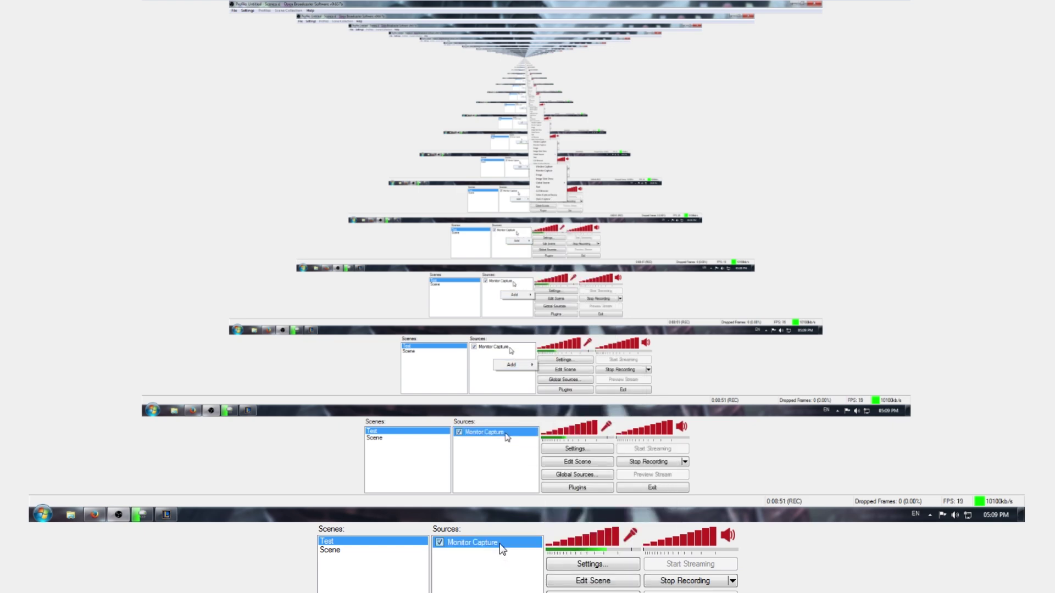
right_click(493, 543)
left_click(544, 533)
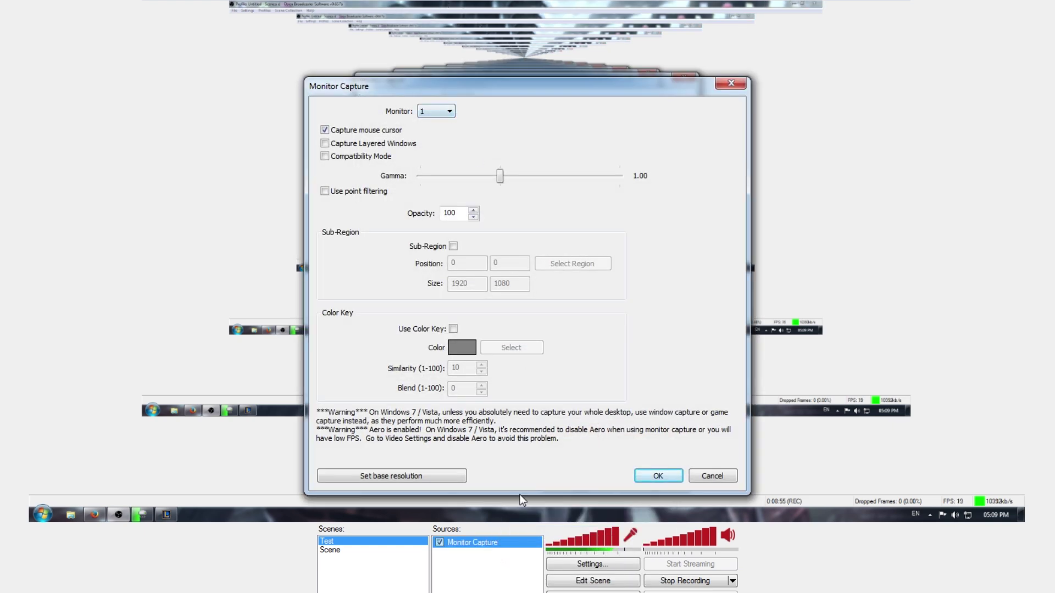
left_click(439, 114)
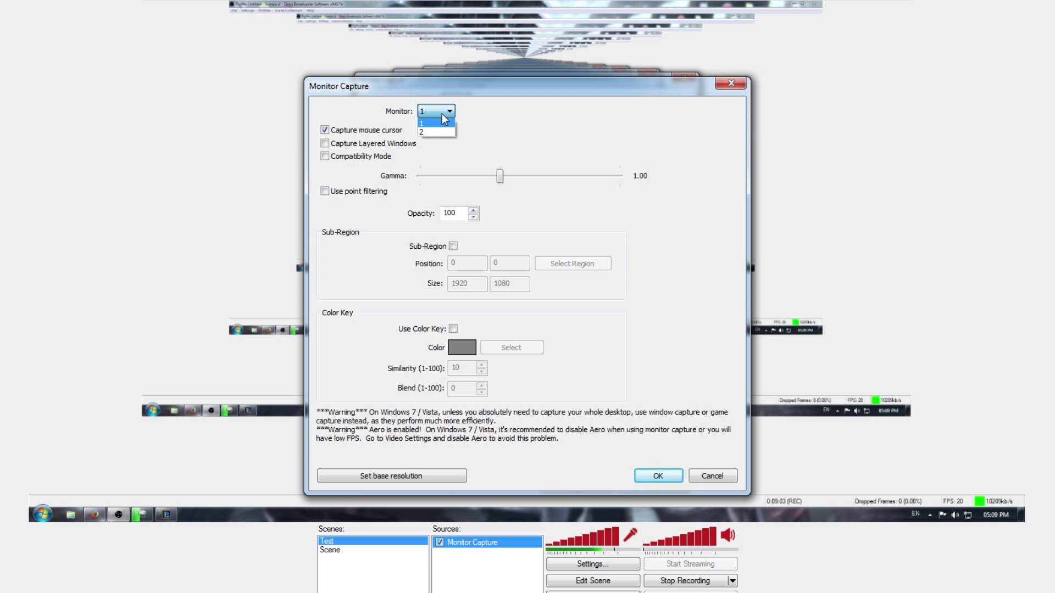
left_click(442, 114)
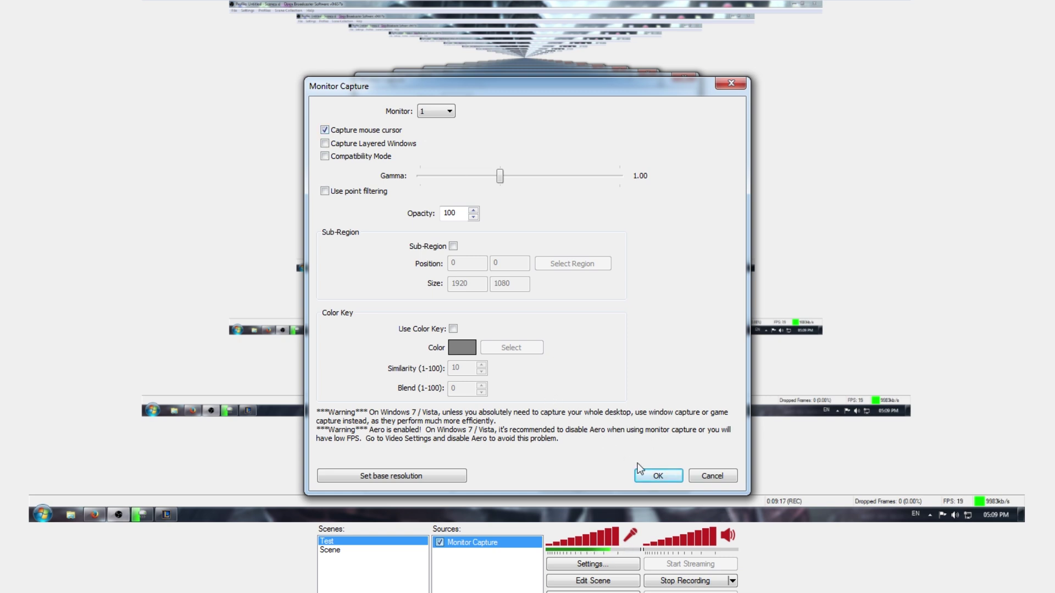
left_click(652, 477)
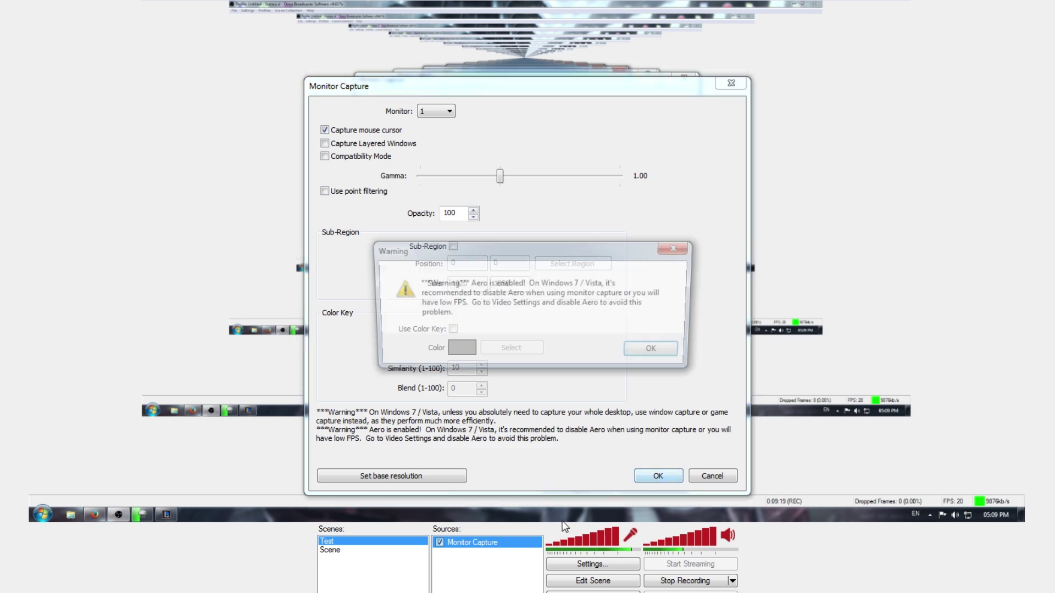
left_click(656, 353)
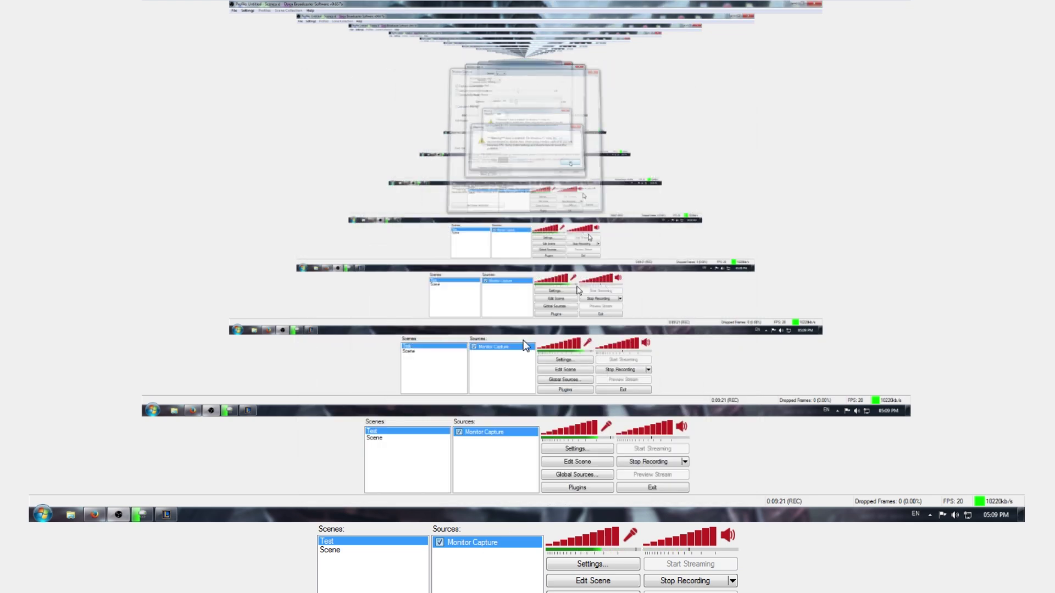